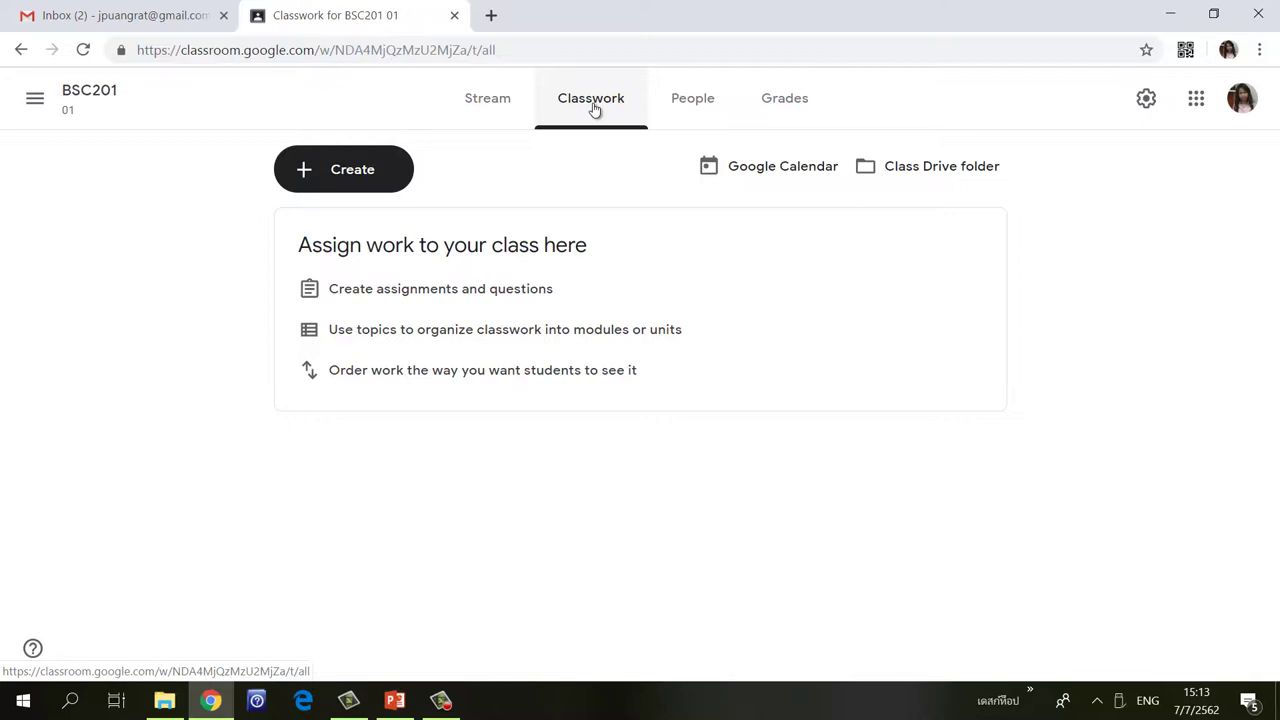
Create a new assignment and include the PHE201_1-61 class as a recipient alongside BSC201
click(337, 185)
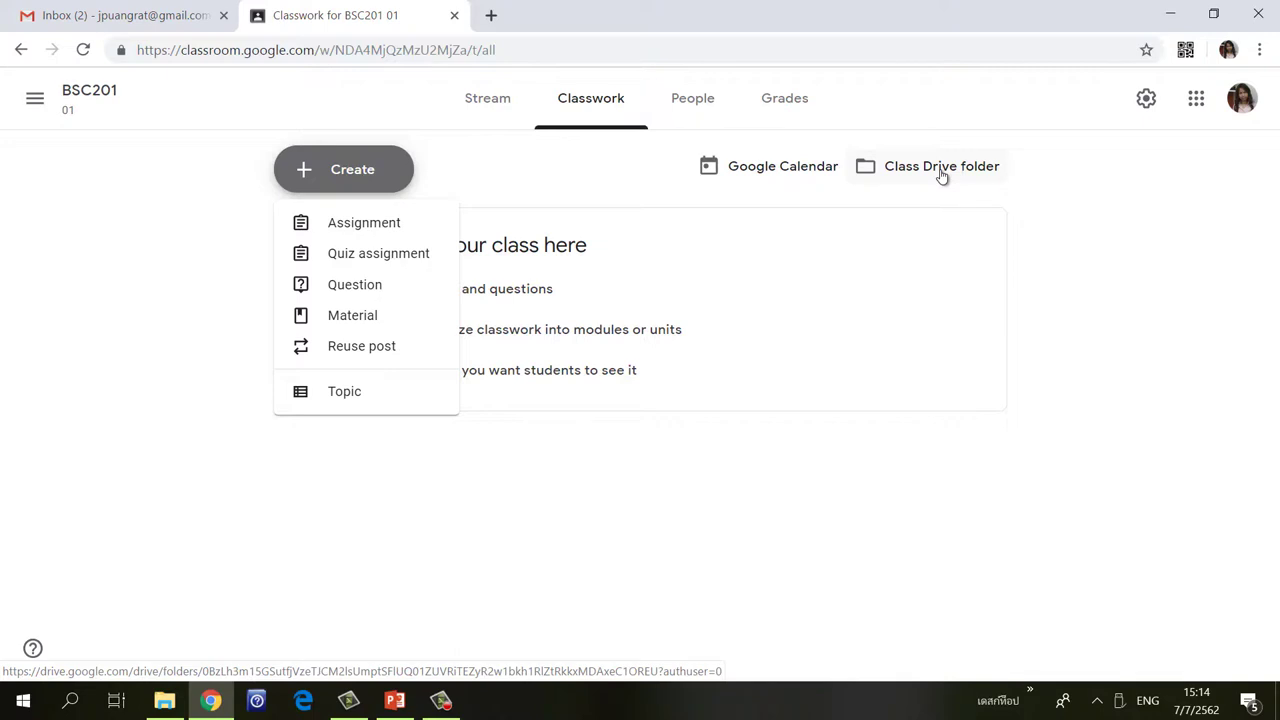
click(365, 228)
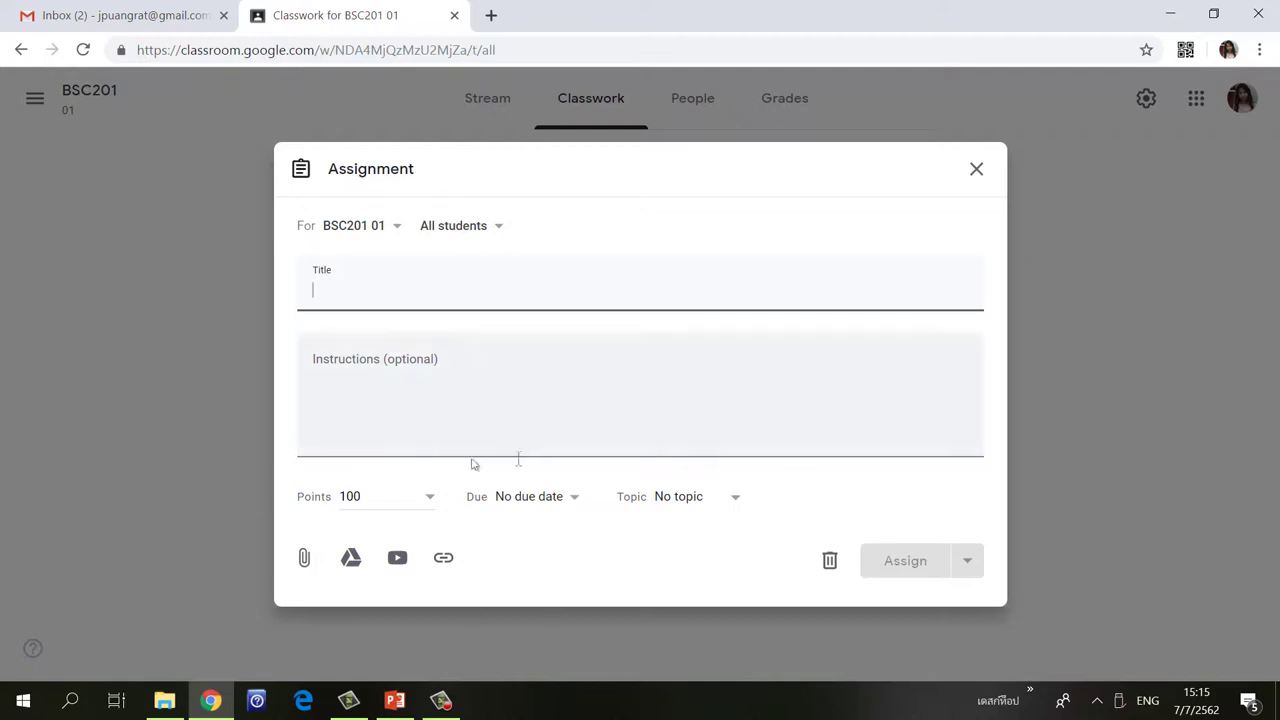
click(397, 228)
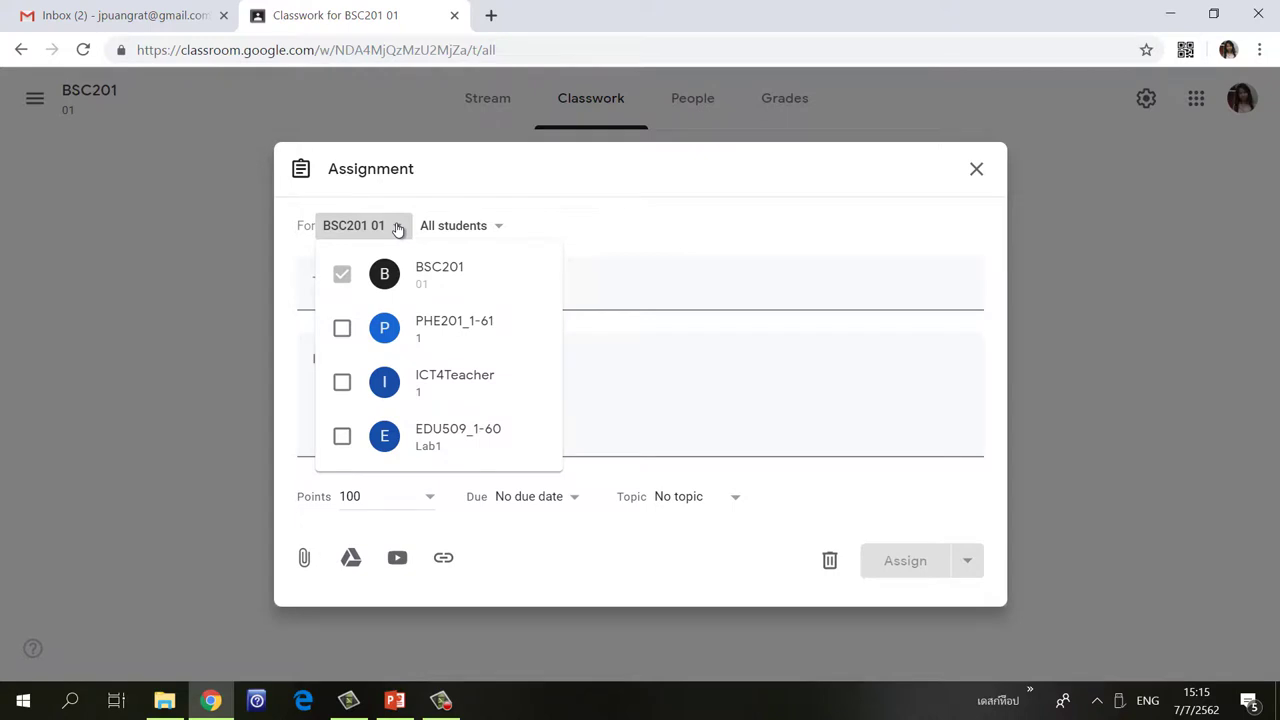
click(342, 328)
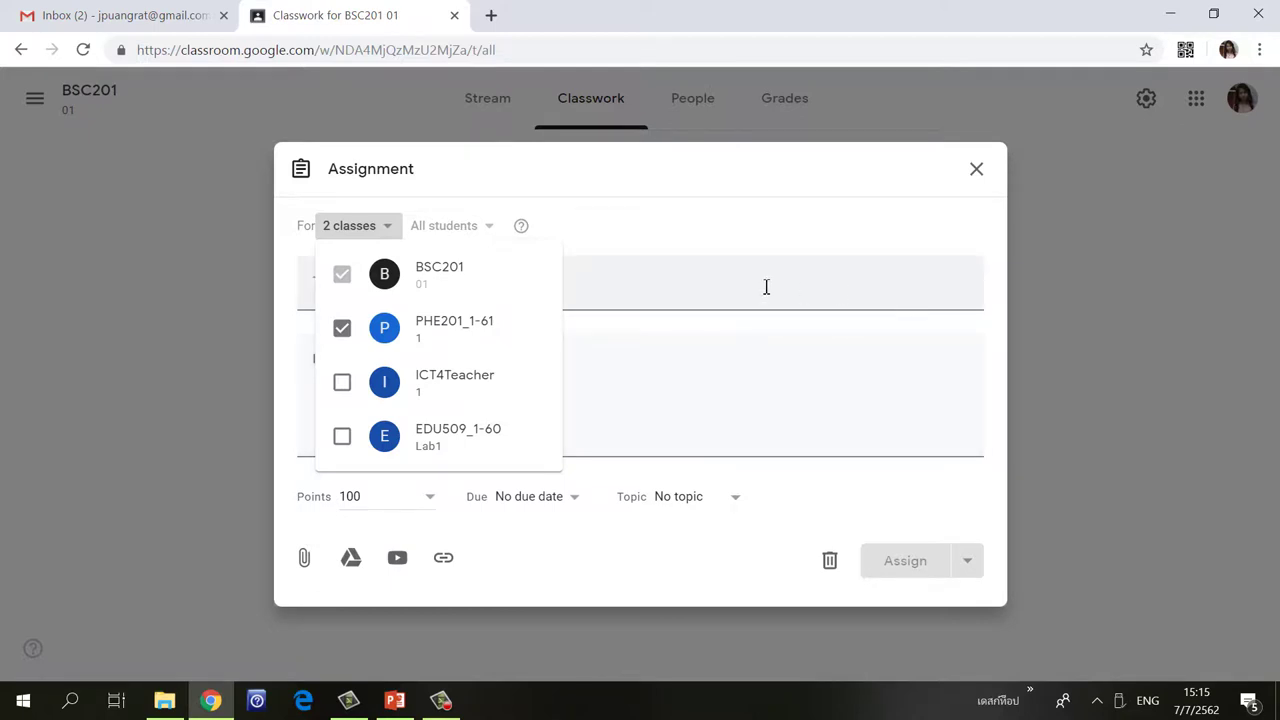
click(990, 240)
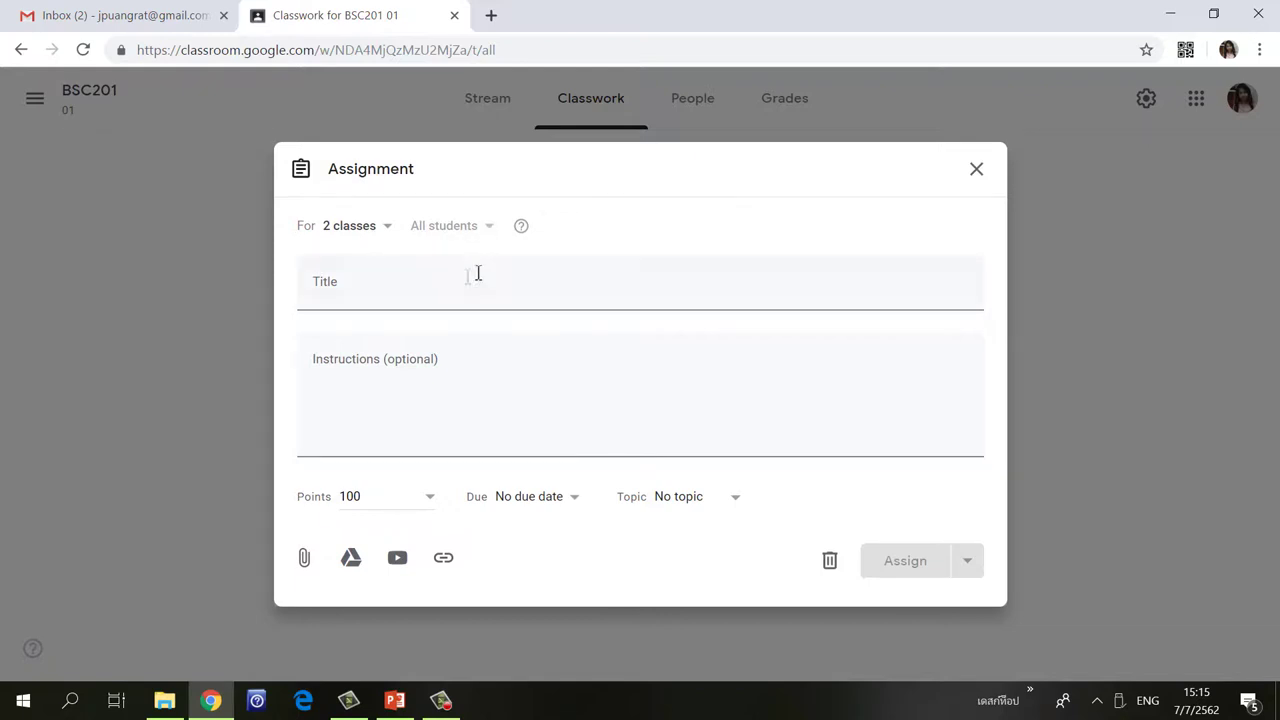
Title the assignment "Assignment1" and enter the instructions "ให้ใส่รายละเอียดแนะนำตัว"
click(357, 291)
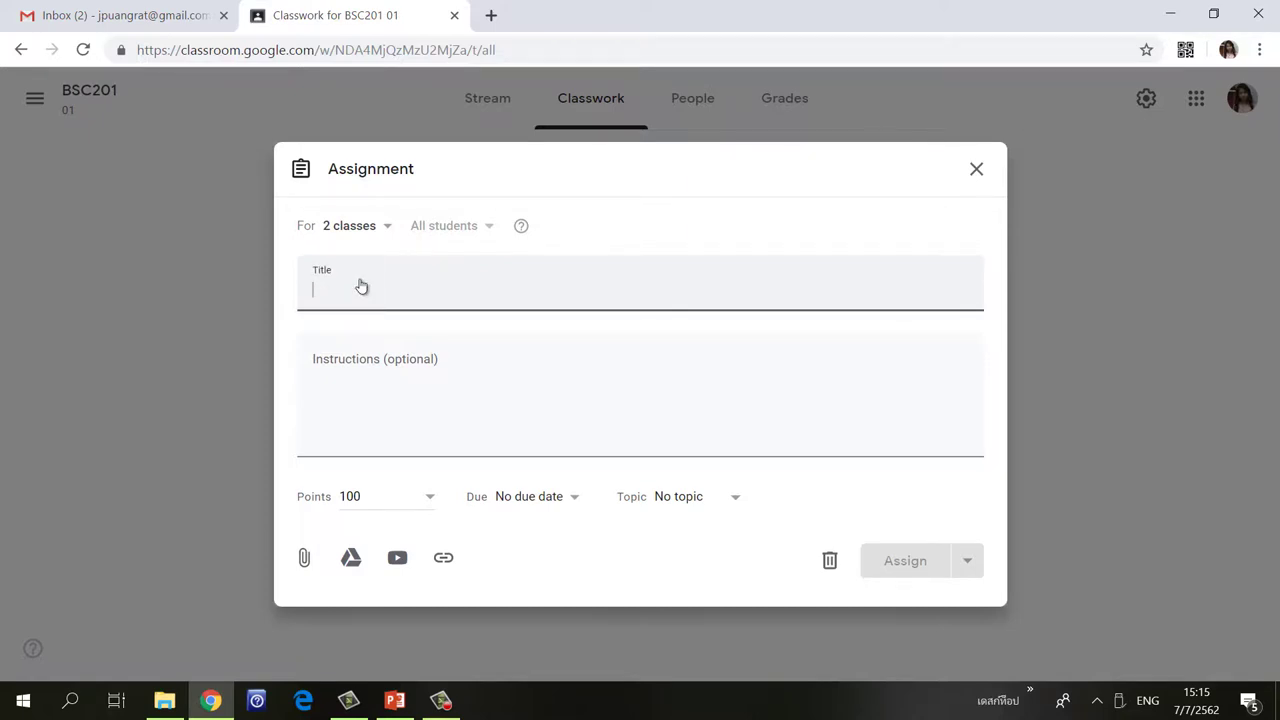
text(Assignment1)
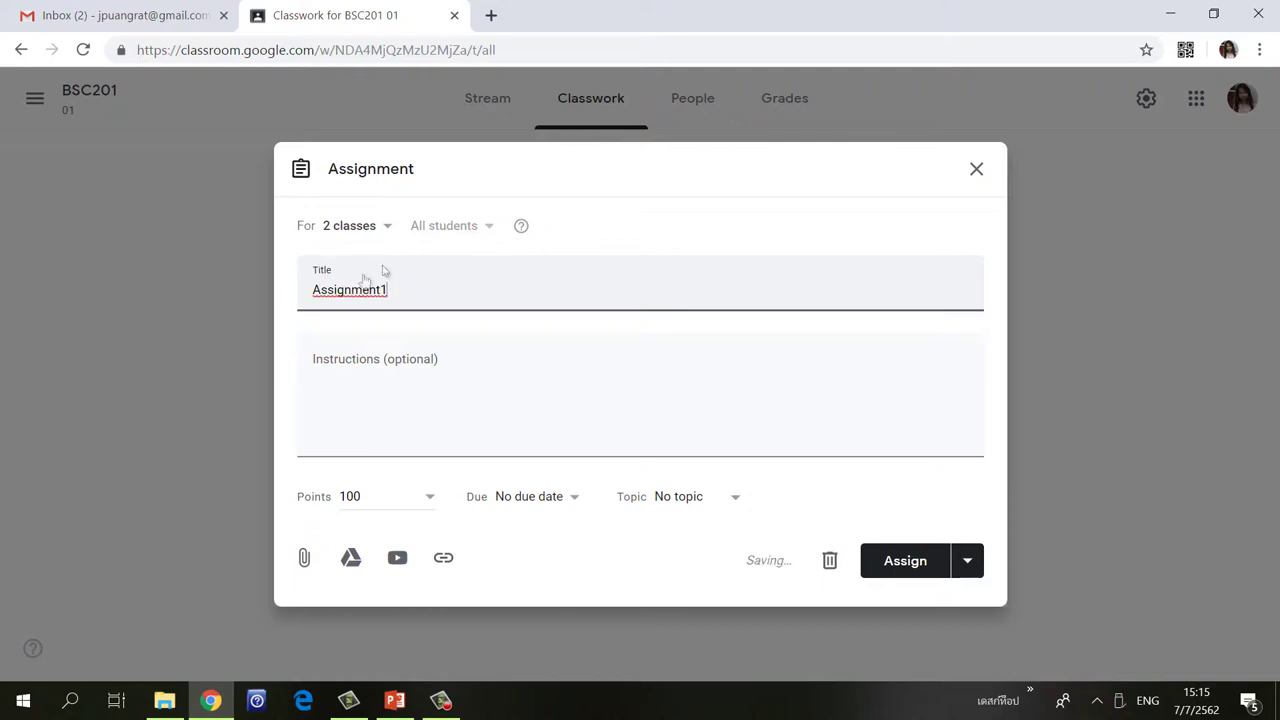
click(481, 360)
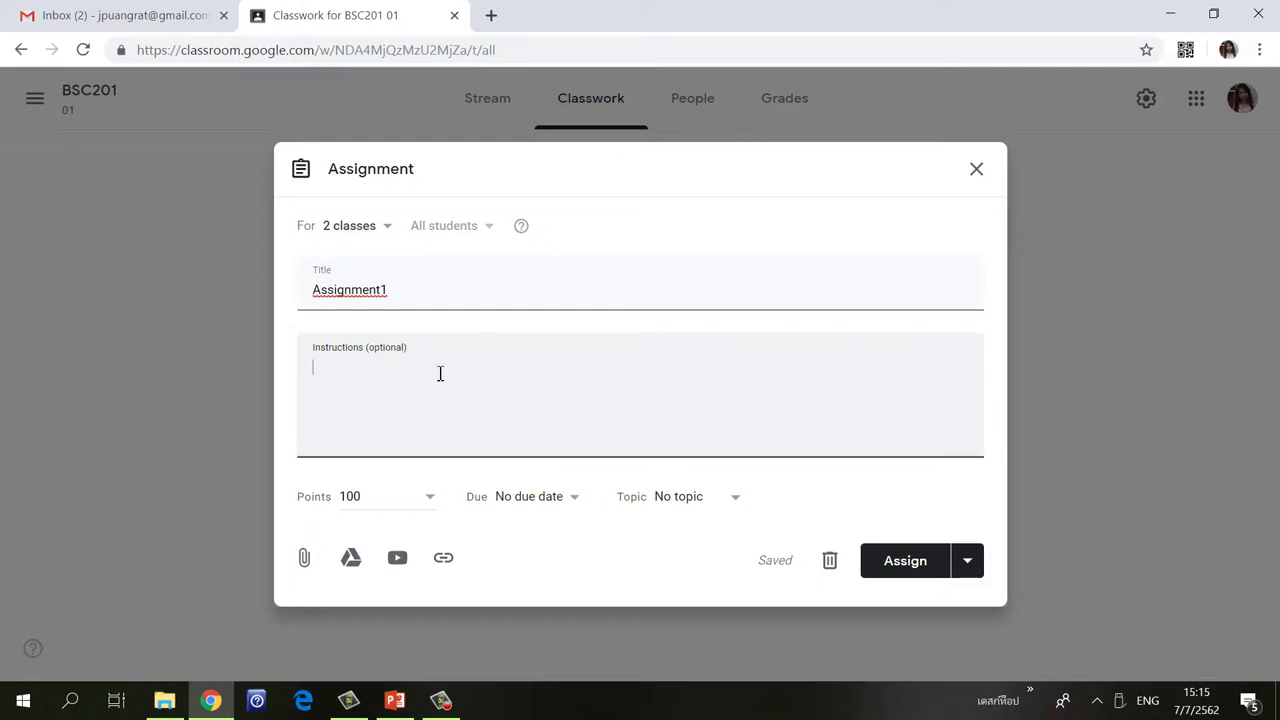
text(a)
key(BackSpace)
key(alt+shift)
text(ให้ใส่รายละเอียดแนะนำตัว)
key(alt+shift)
Check the points and due date options, and file the assignment under the existing topic "การนำใช้งาน"
click(431, 500)
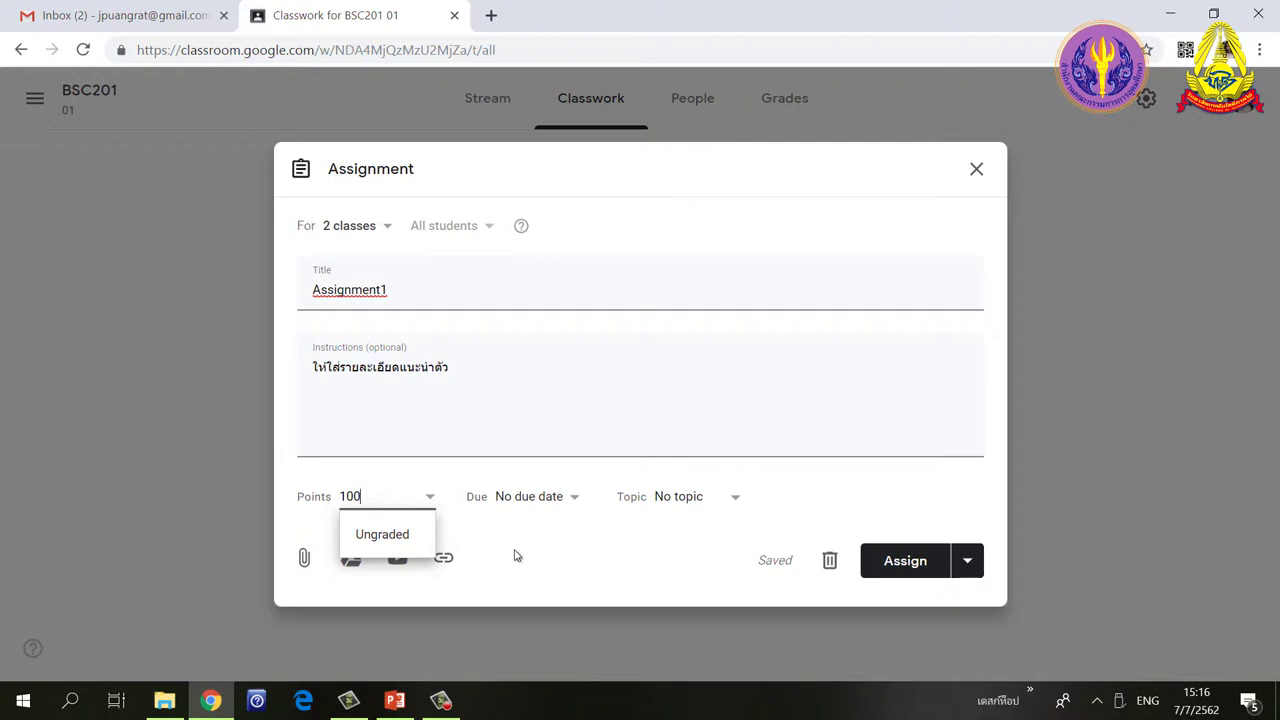
click(578, 500)
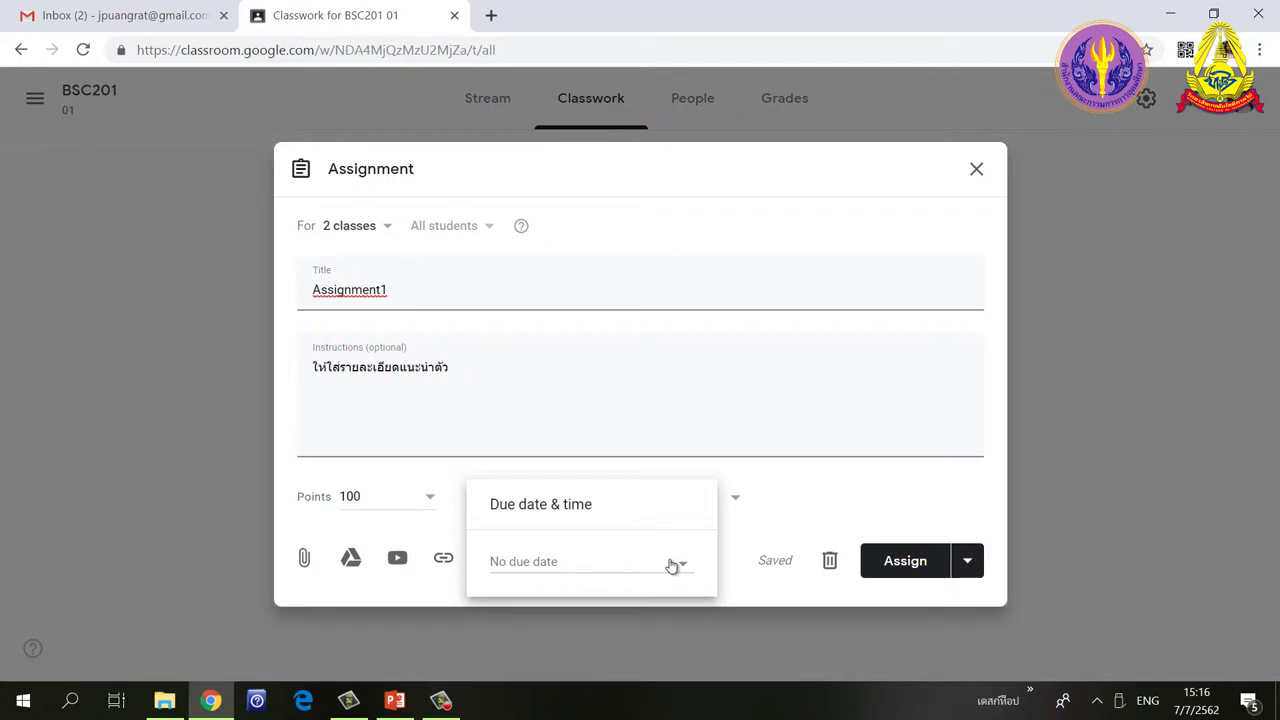
click(733, 504)
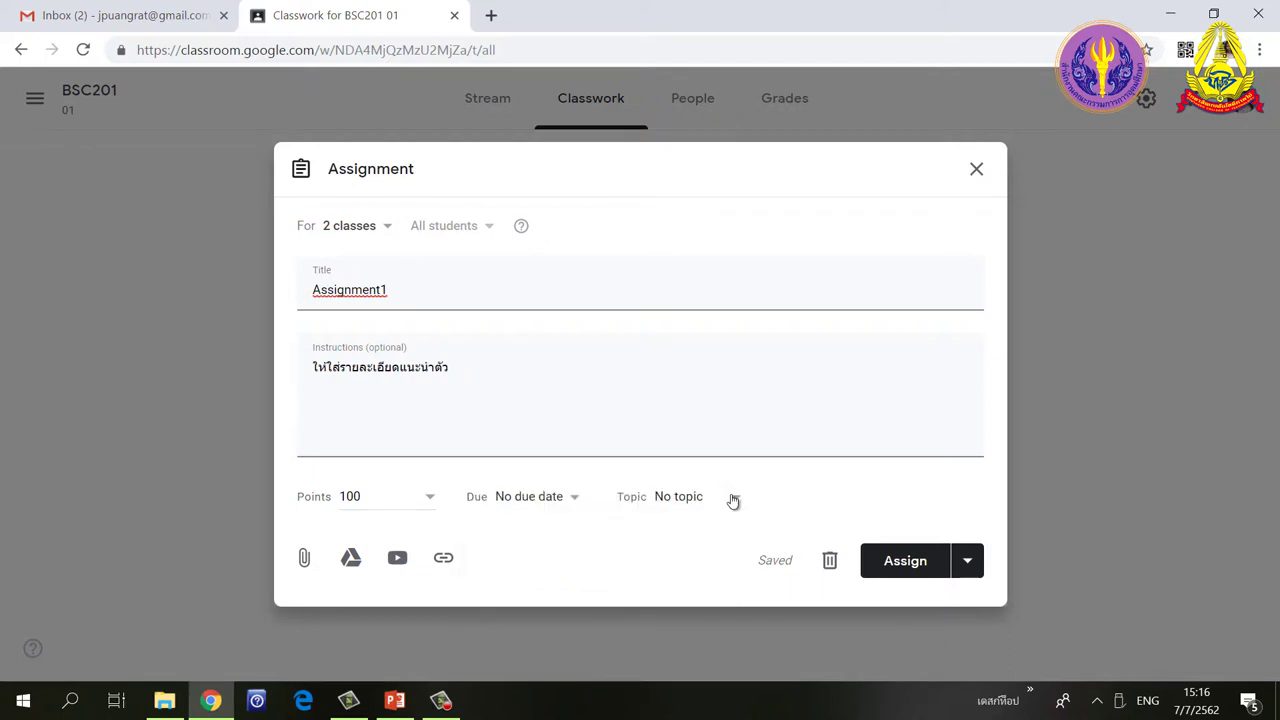
click(733, 502)
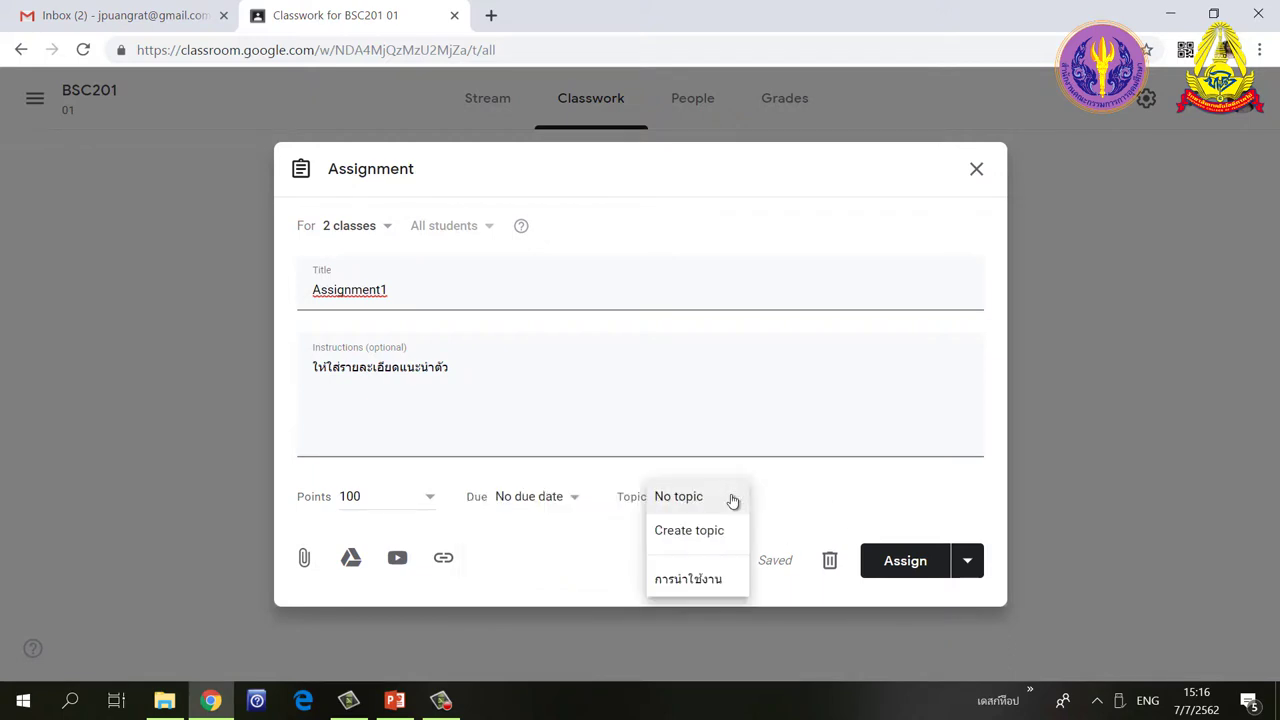
click(700, 584)
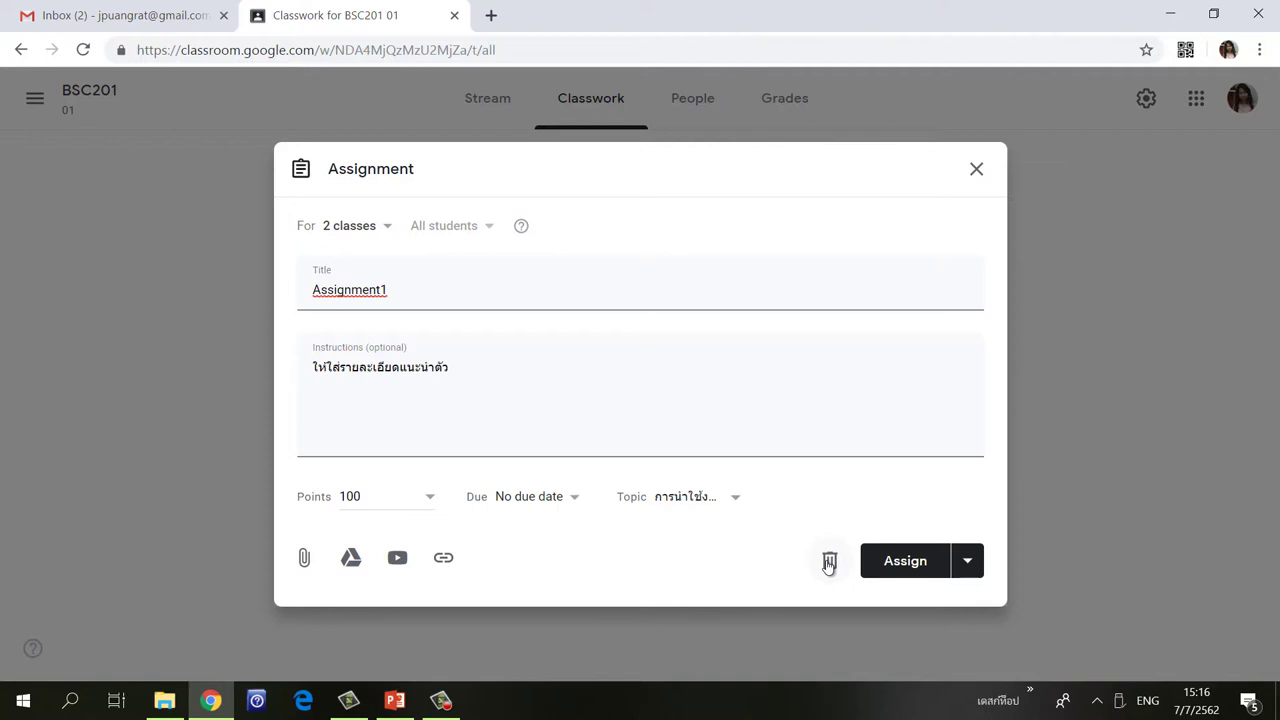
Set the assignment's due date to Jul 9, 2019 with a due time of 11:59 PM
click(968, 564)
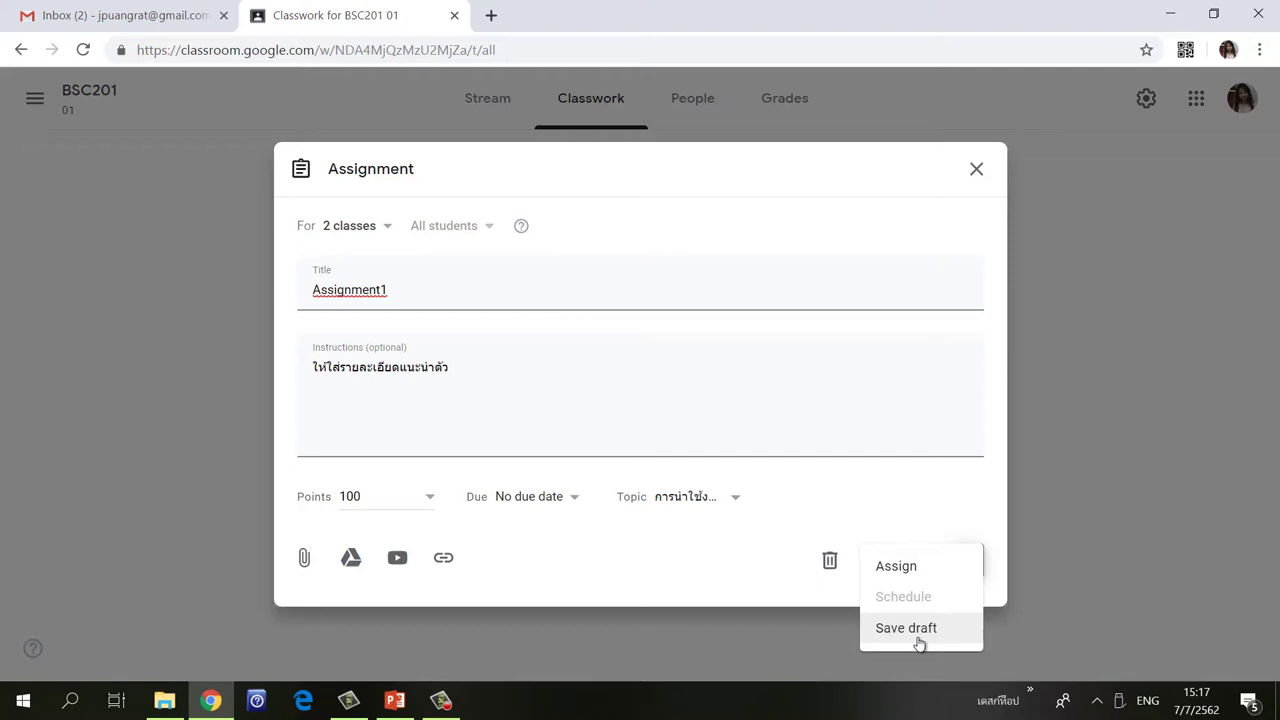
click(578, 503)
click(578, 503)
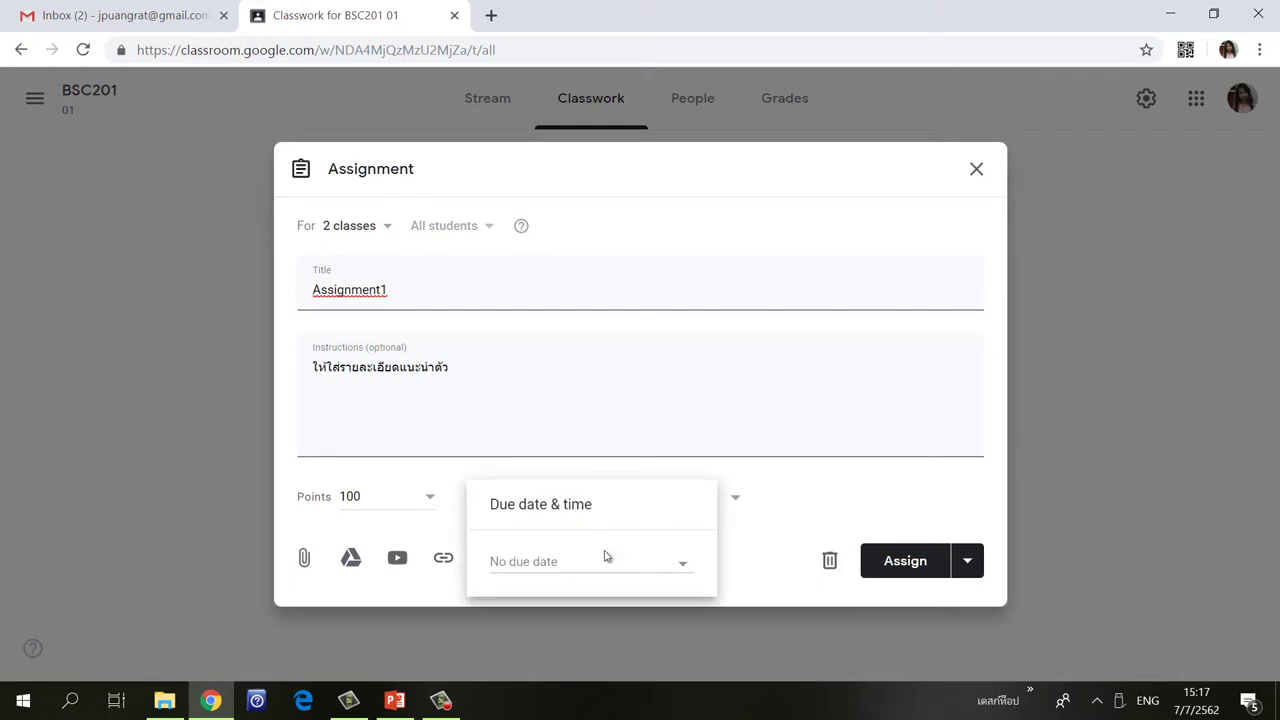
click(686, 570)
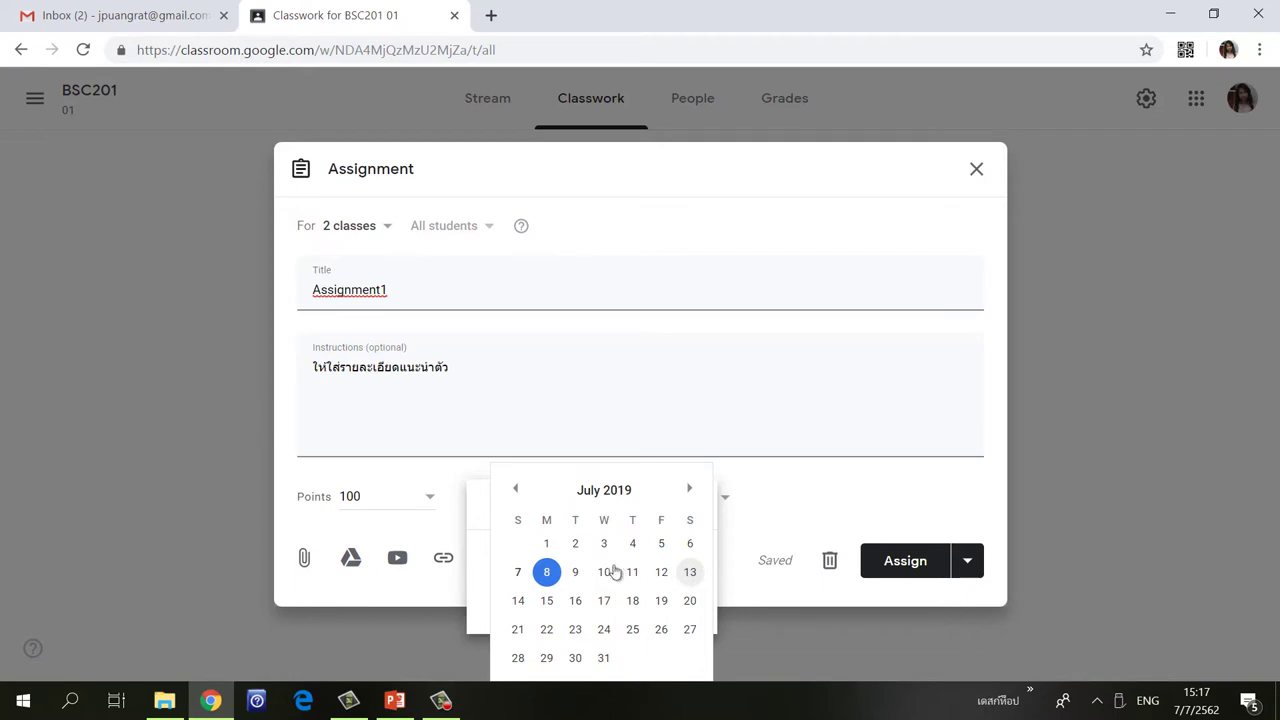
click(575, 573)
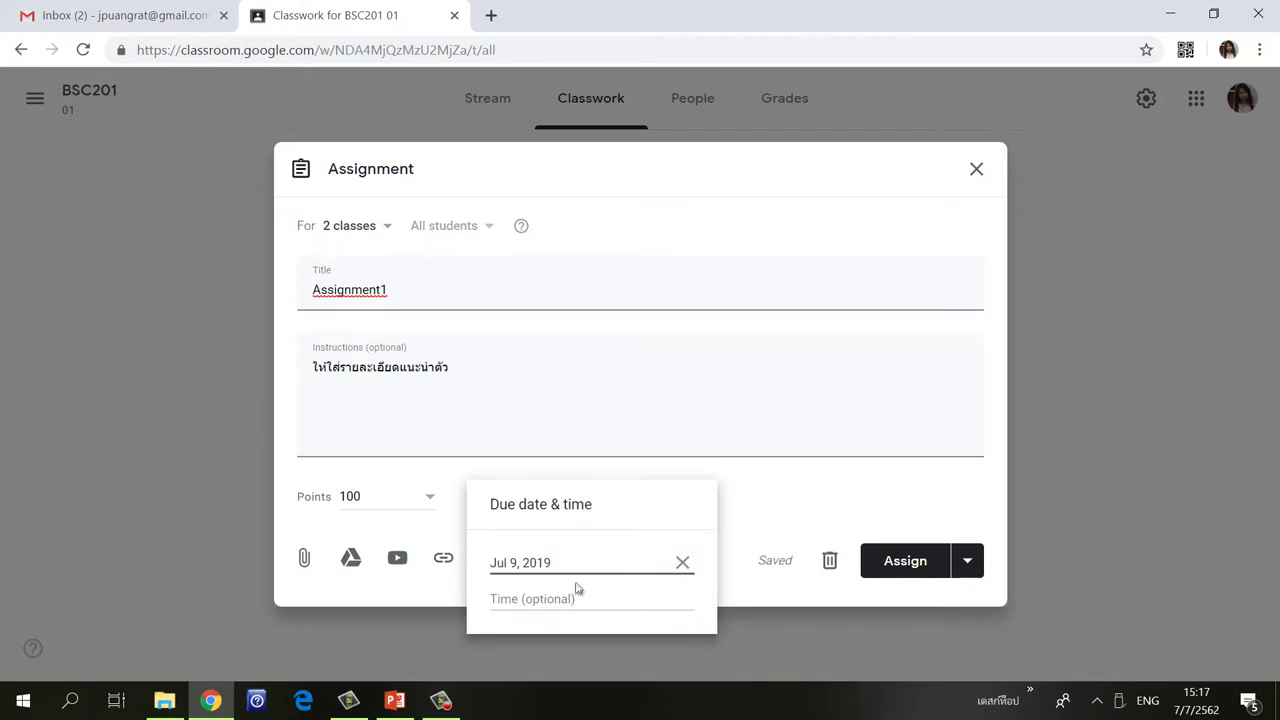
click(590, 601)
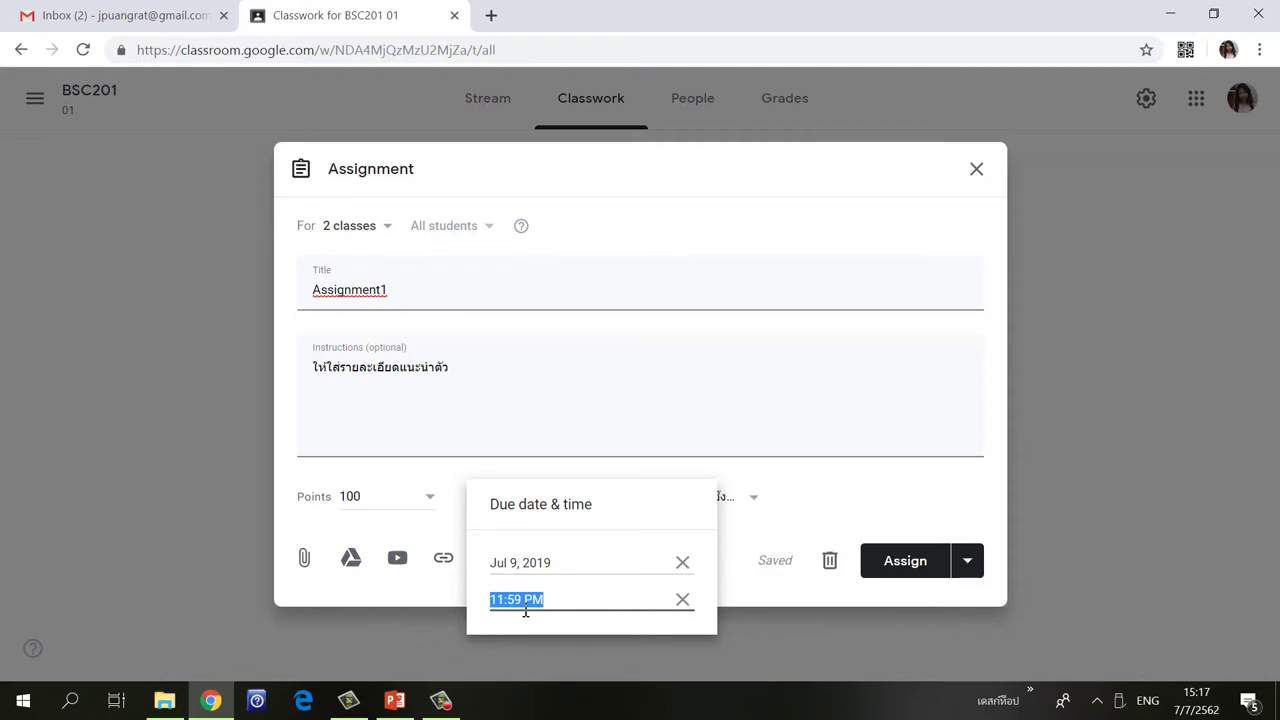
click(576, 604)
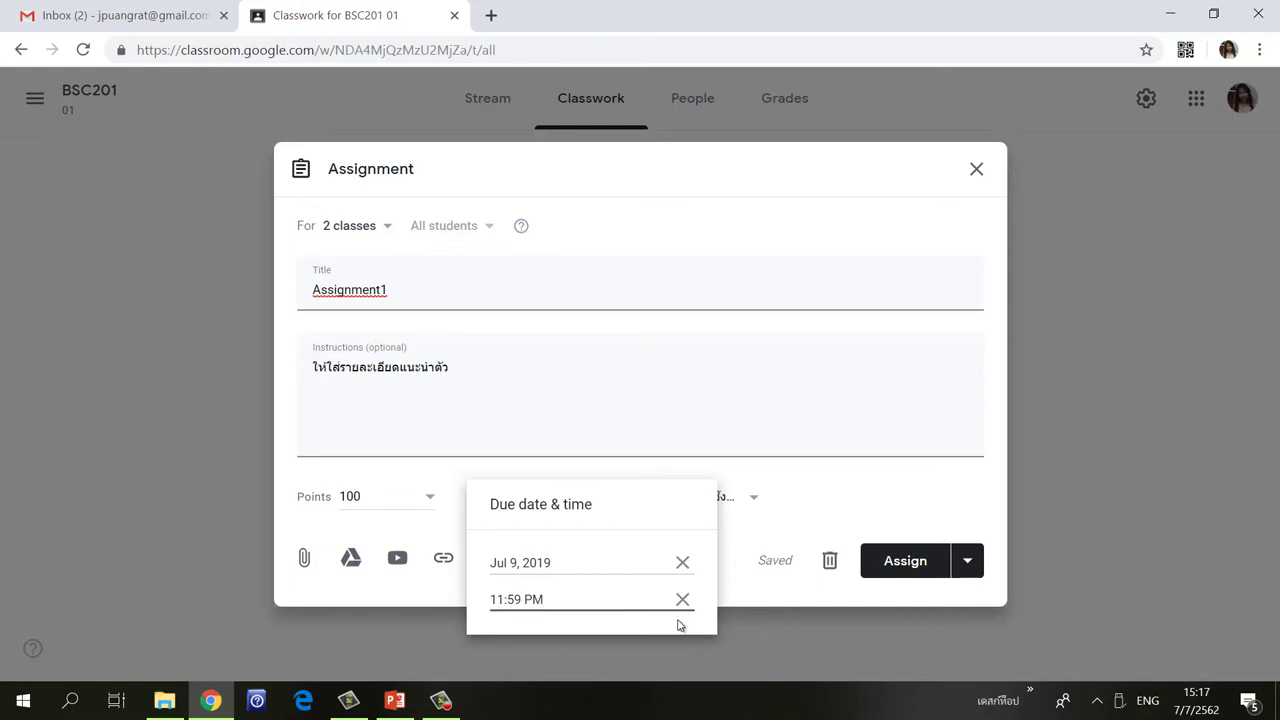
click(721, 587)
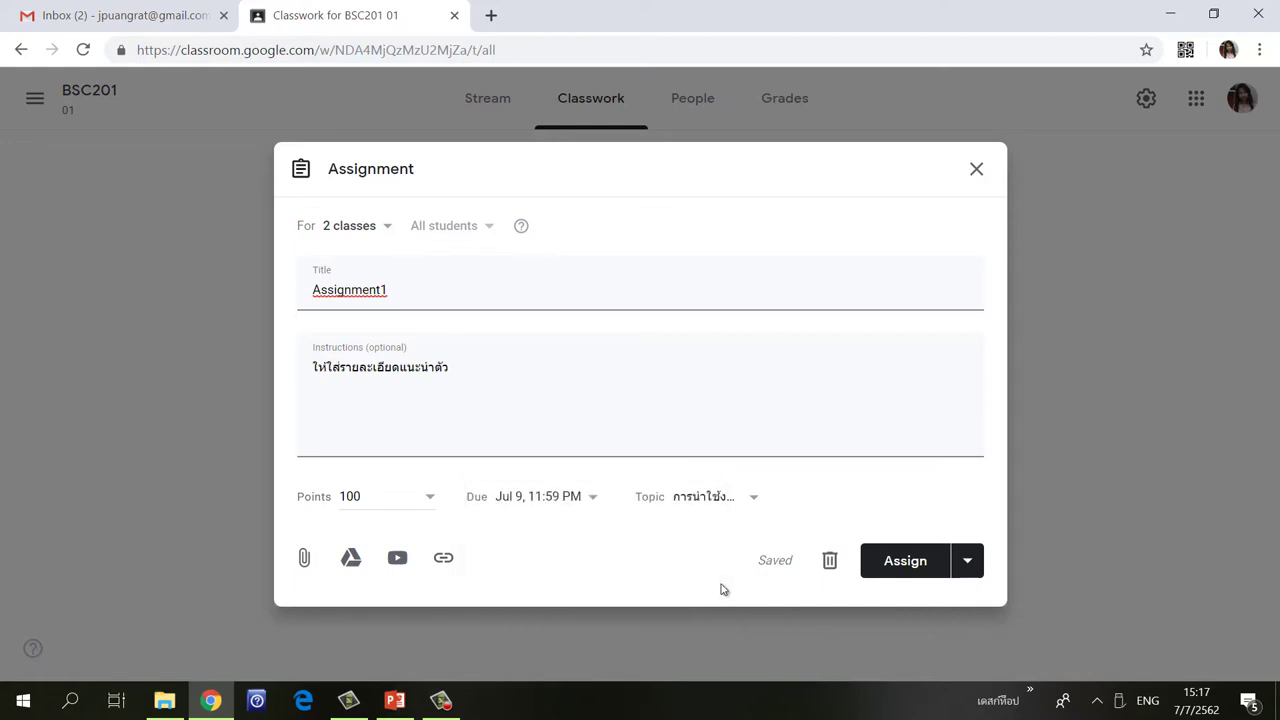
Create a new topic named "design" for the assignment and assign it to the selected classes
click(755, 498)
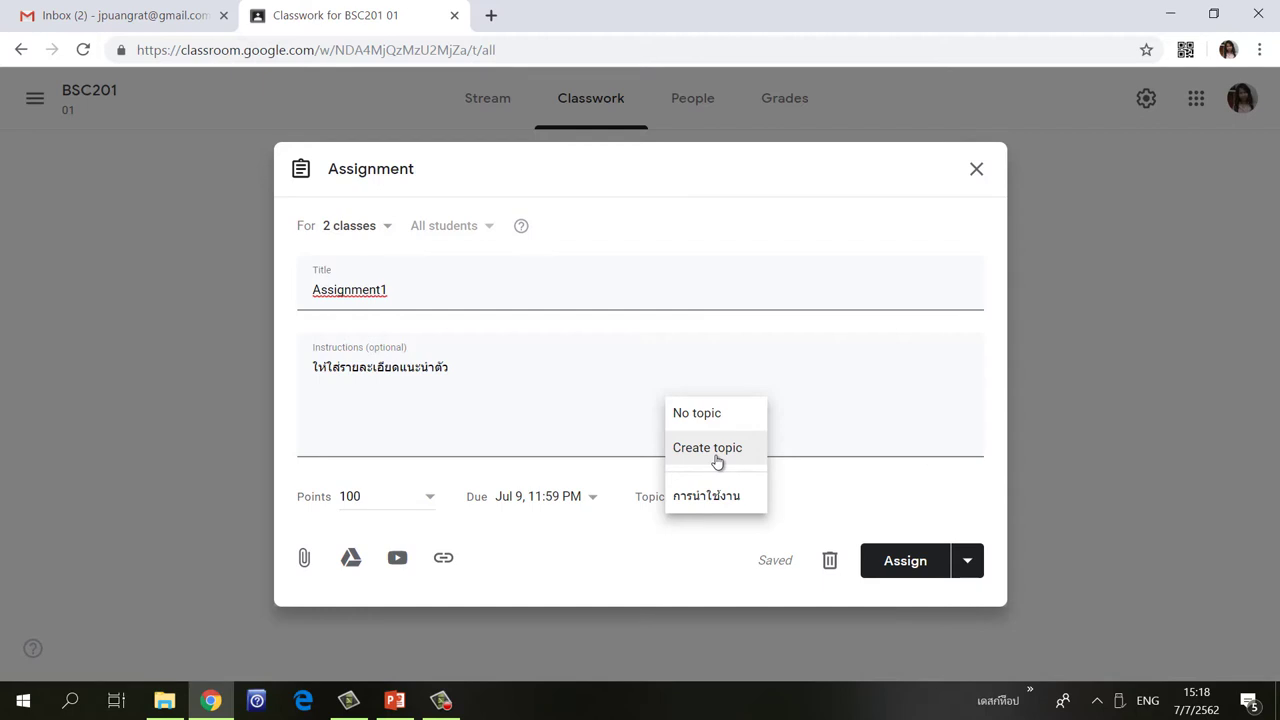
click(717, 458)
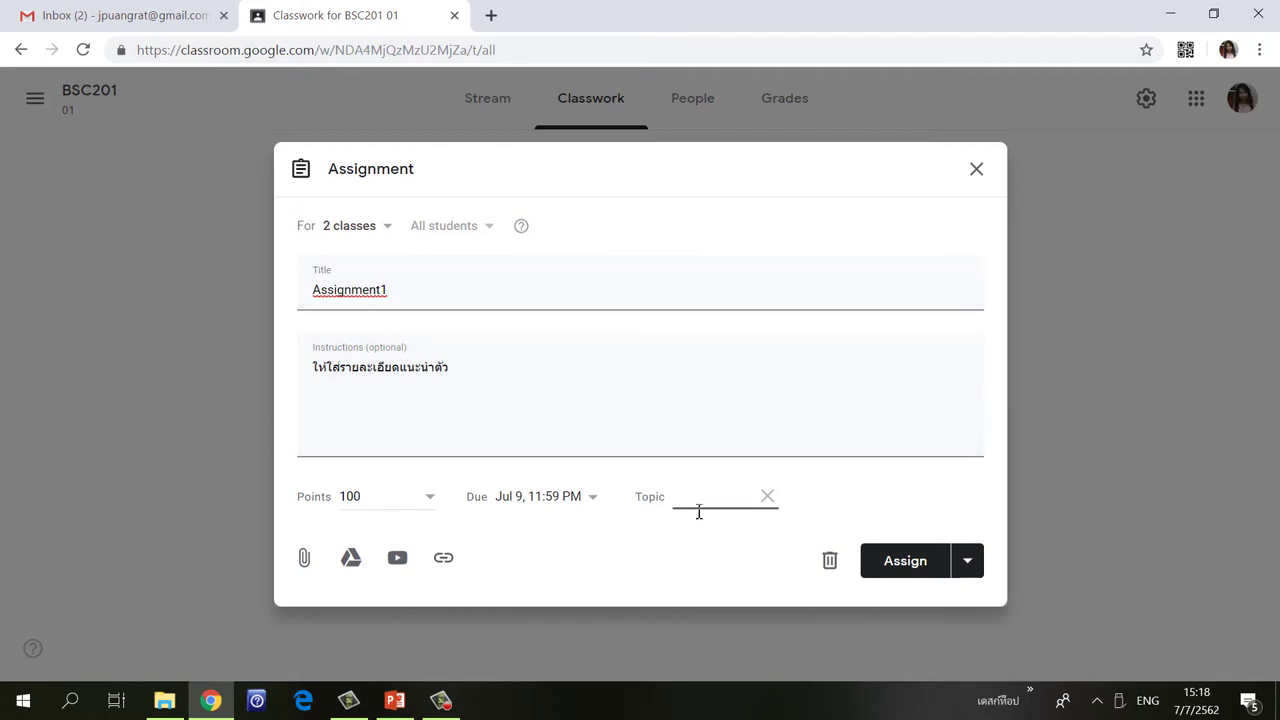
text(design)
click(967, 564)
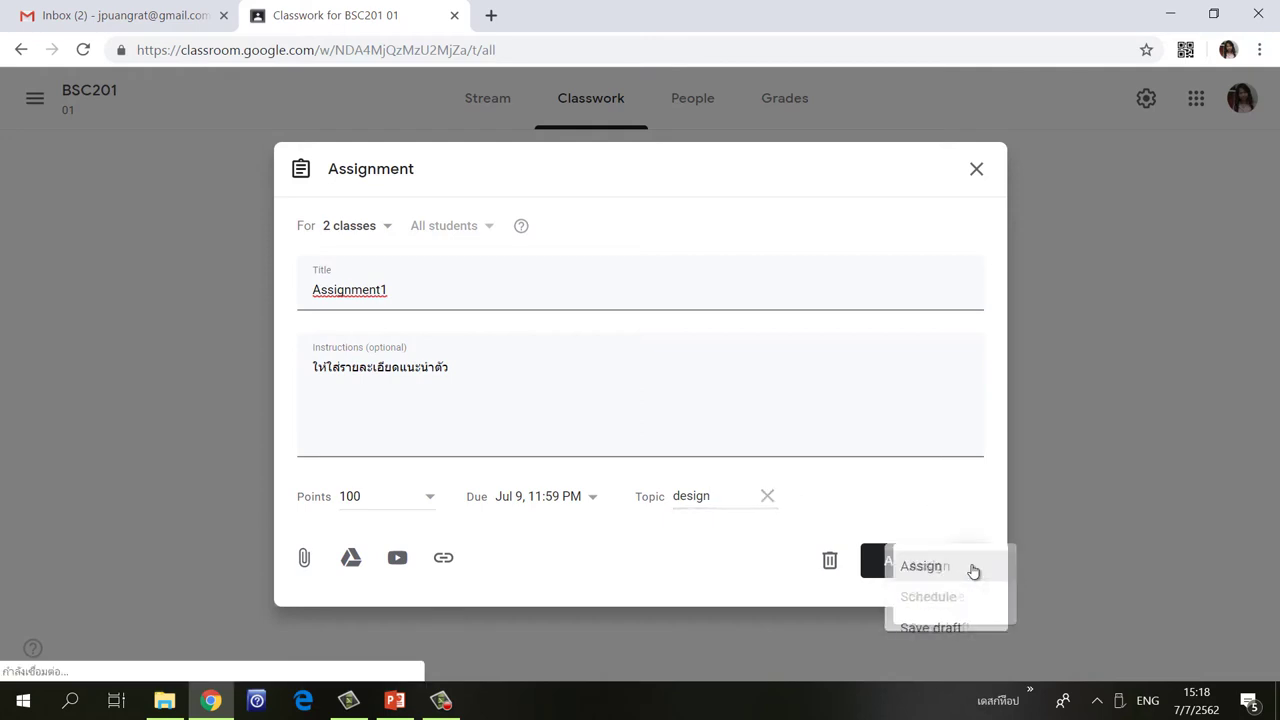
click(913, 568)
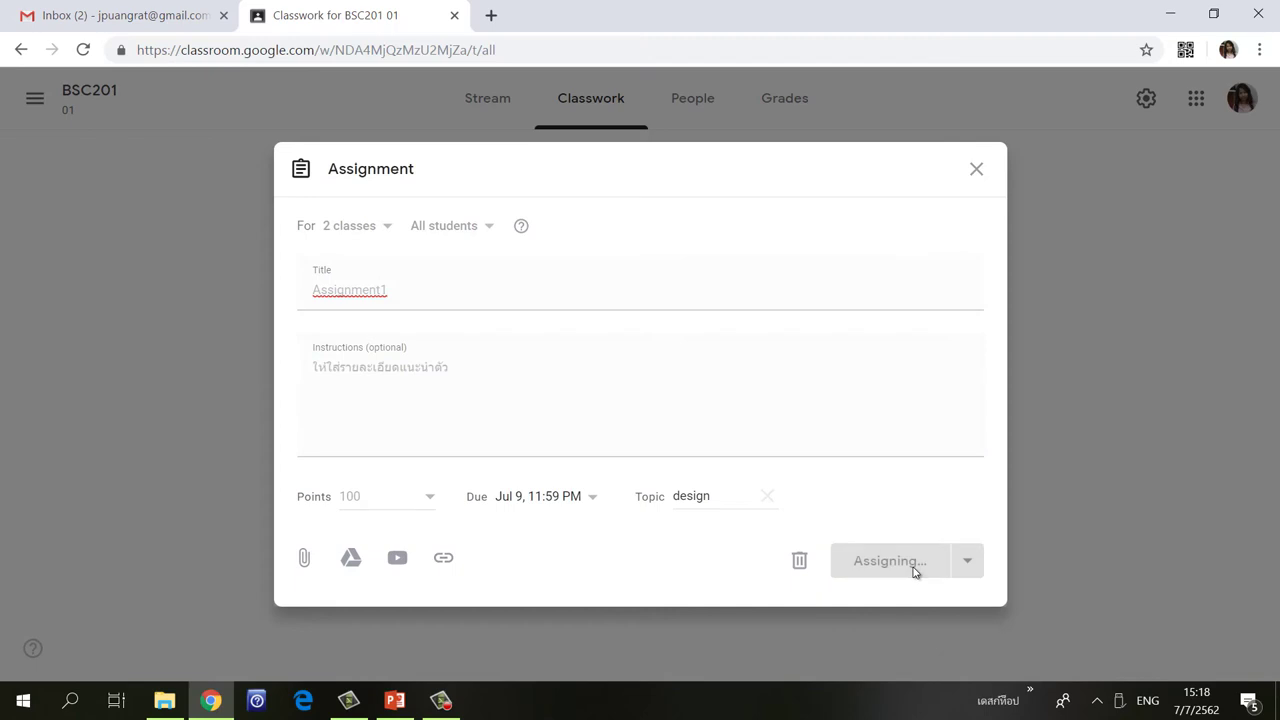